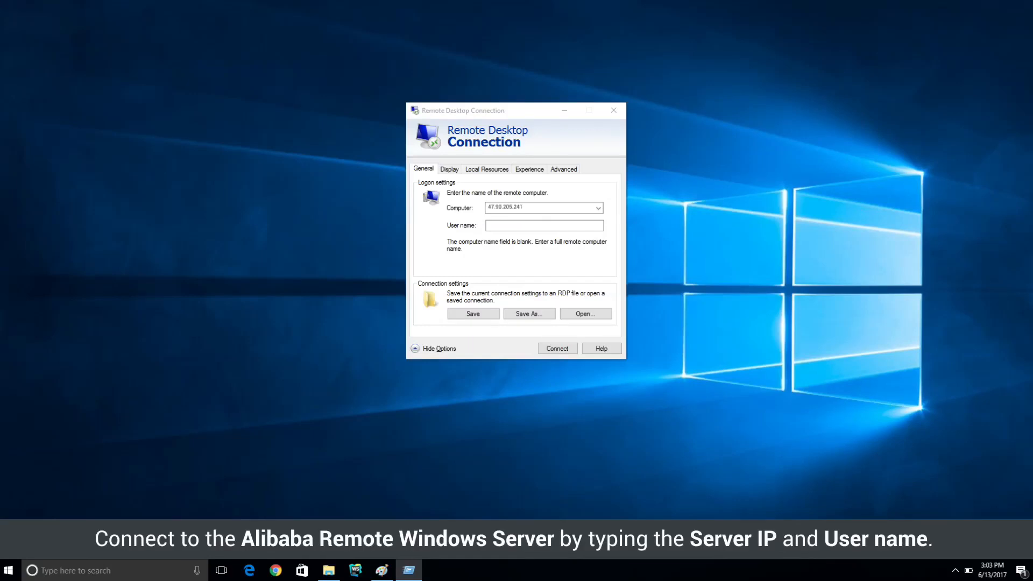
Step: Connect to the remote computer 47.90.205.241 as administrator, entering the account password and accepting the unverified certificate
{"action": "type", "text": "rator"}
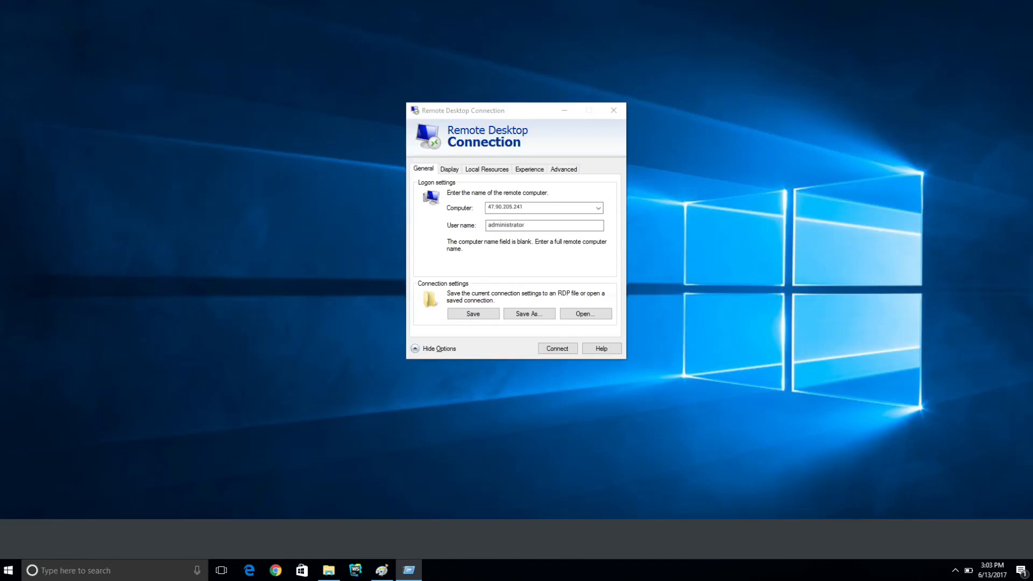
{"action": "left_click", "coordinate": [568, 347]}
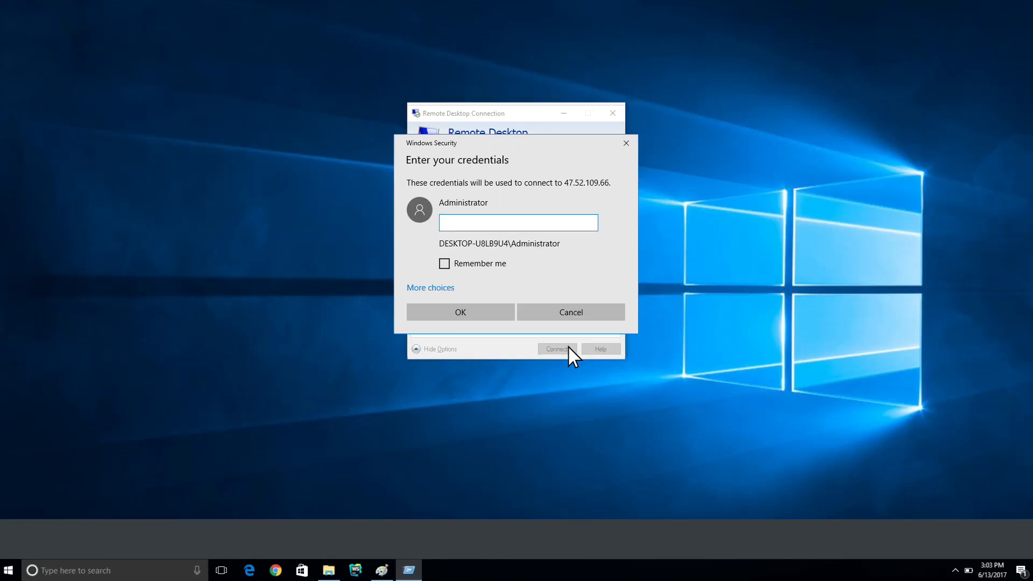
{"action": "type", "text": "**********"}
{"action": "left_click", "coordinate": [467, 312]}
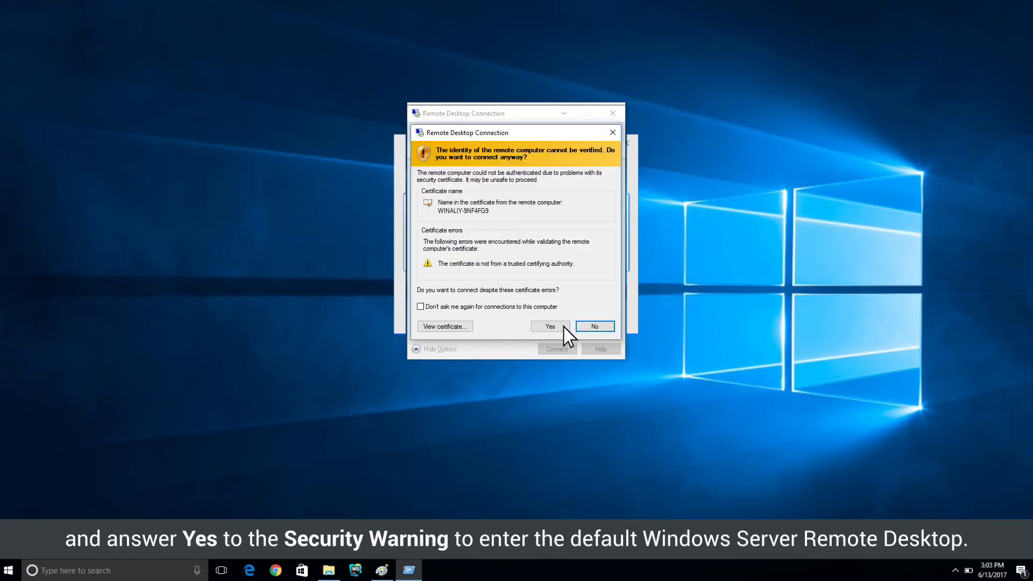
{"action": "left_click", "coordinate": [563, 327]}
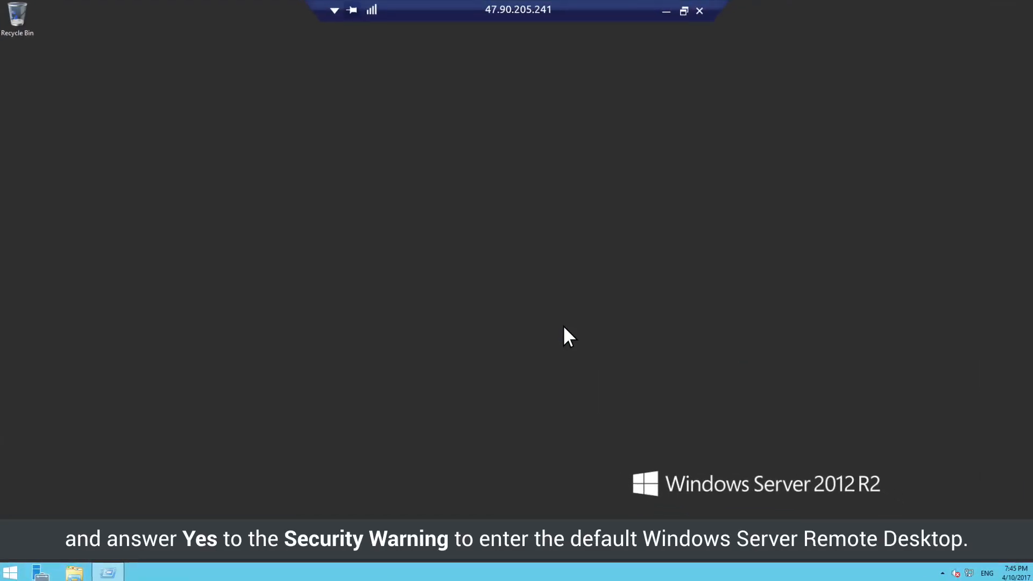
Step: Open Windows Update in the Control Panel's System and Security section and install the available important updates
{"action": "left_click", "coordinate": [8, 575]}
{"action": "left_click", "coordinate": [169, 228]}
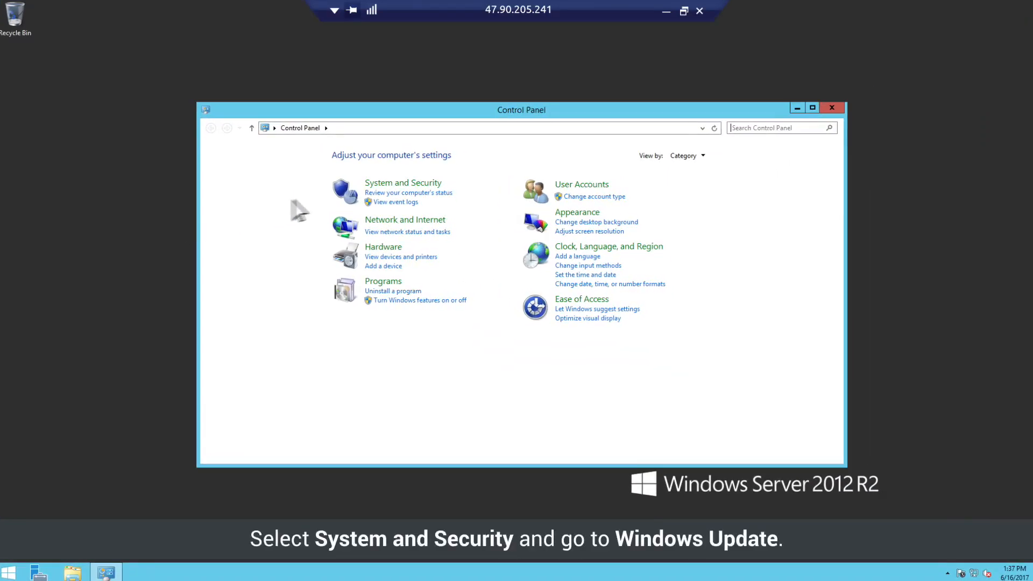
{"action": "left_click", "coordinate": [401, 186]}
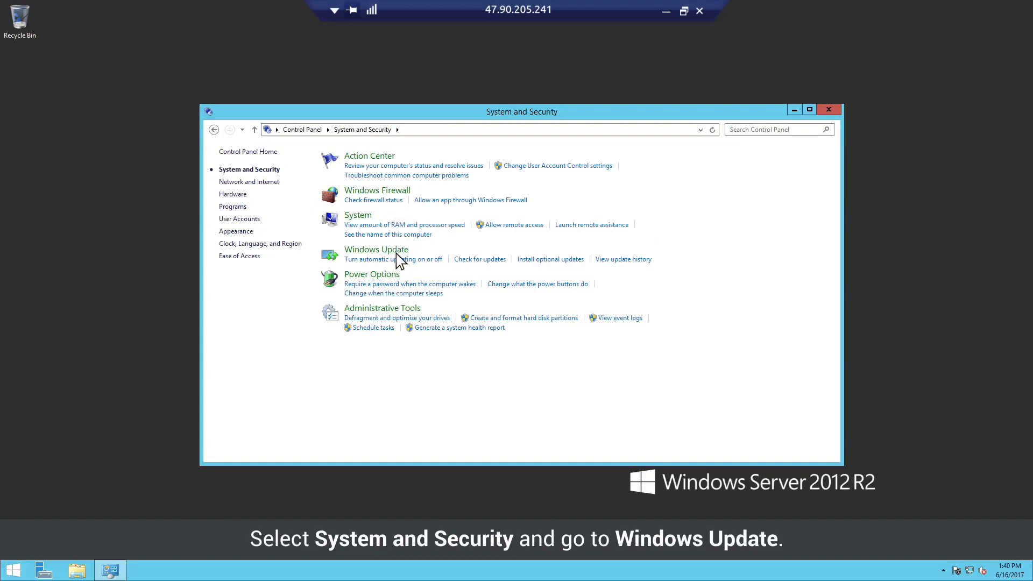
{"action": "left_click", "coordinate": [395, 251]}
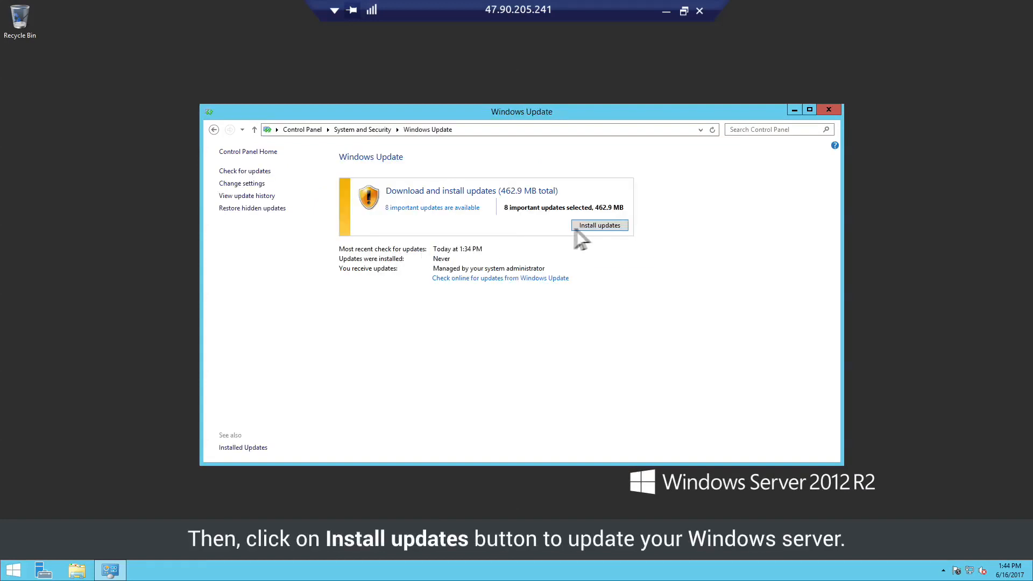
{"action": "left_click", "coordinate": [598, 226]}
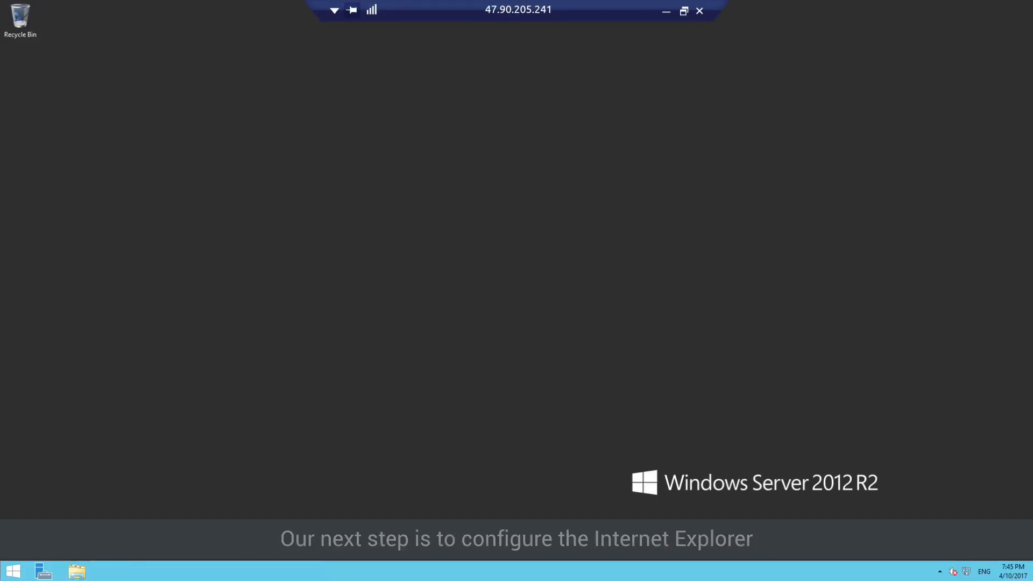
Step: Enable font download in the custom security level of Internet Explorer's Internet zone and confirm the settings
{"action": "left_click", "coordinate": [13, 571]}
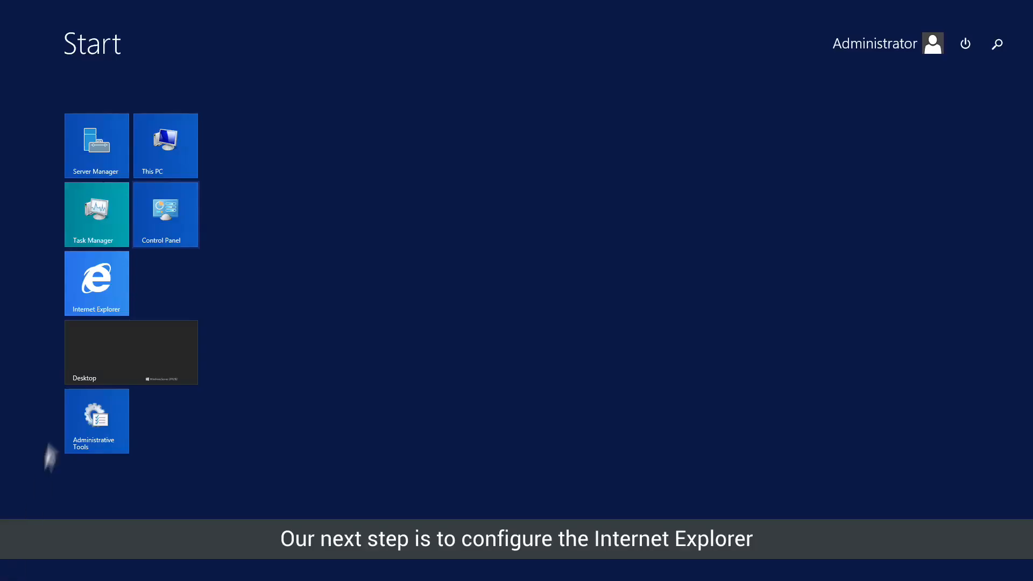
{"action": "left_click", "coordinate": [93, 288]}
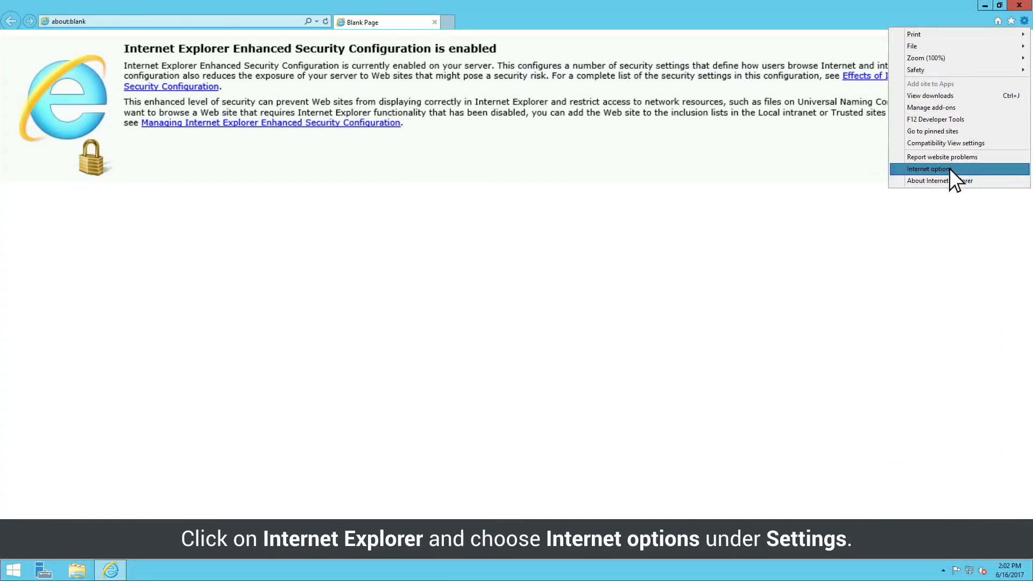
{"action": "left_click", "coordinate": [950, 170]}
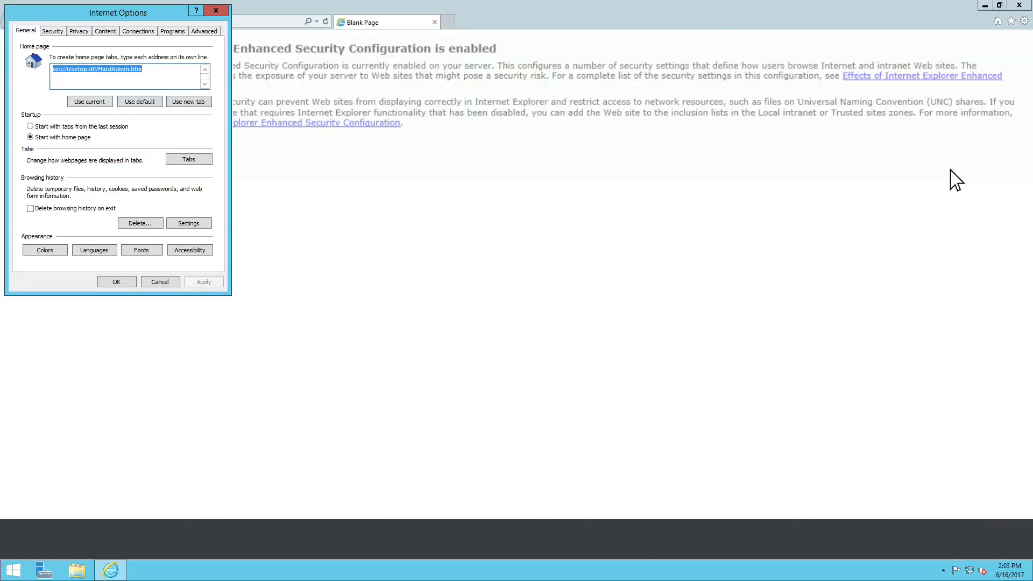
{"action": "left_click", "coordinate": [52, 31]}
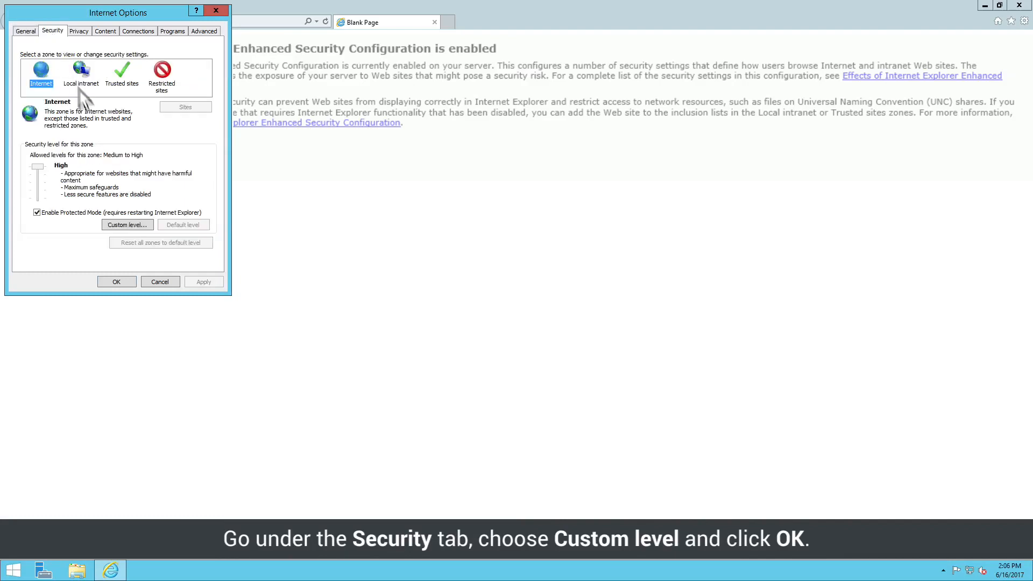
{"action": "left_click", "coordinate": [143, 224]}
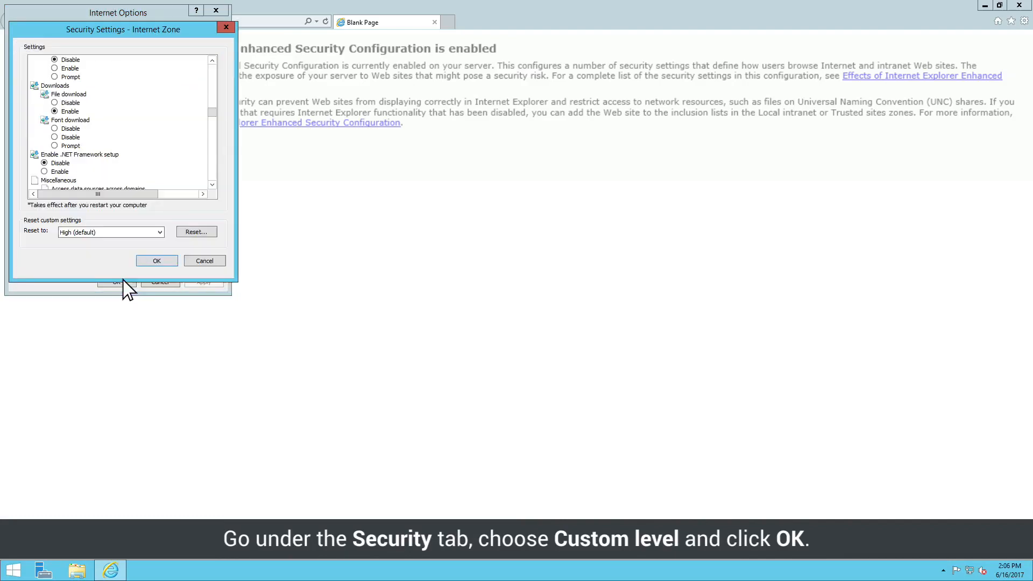
{"action": "left_click", "coordinate": [69, 137]}
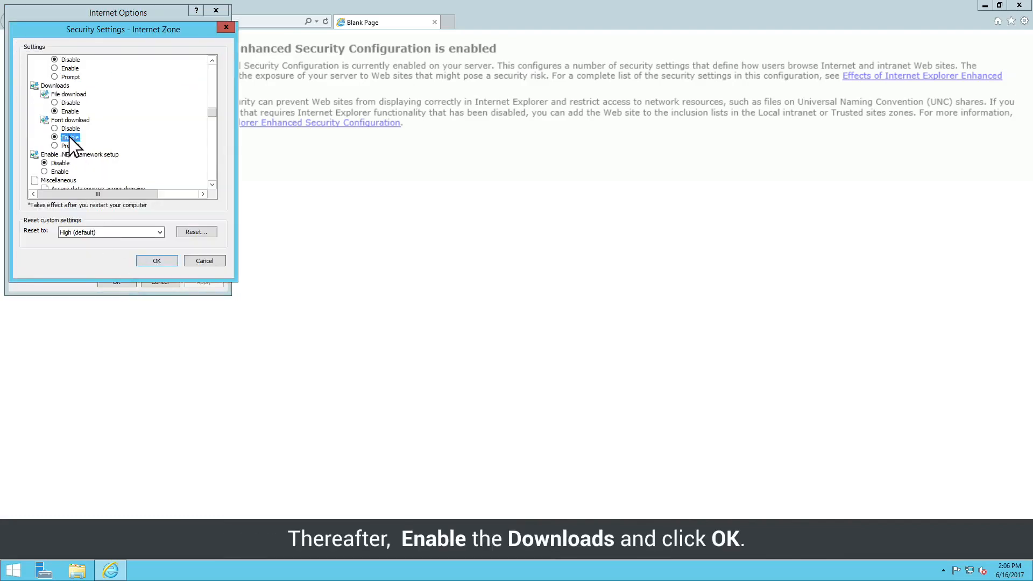
{"action": "left_click", "coordinate": [163, 260]}
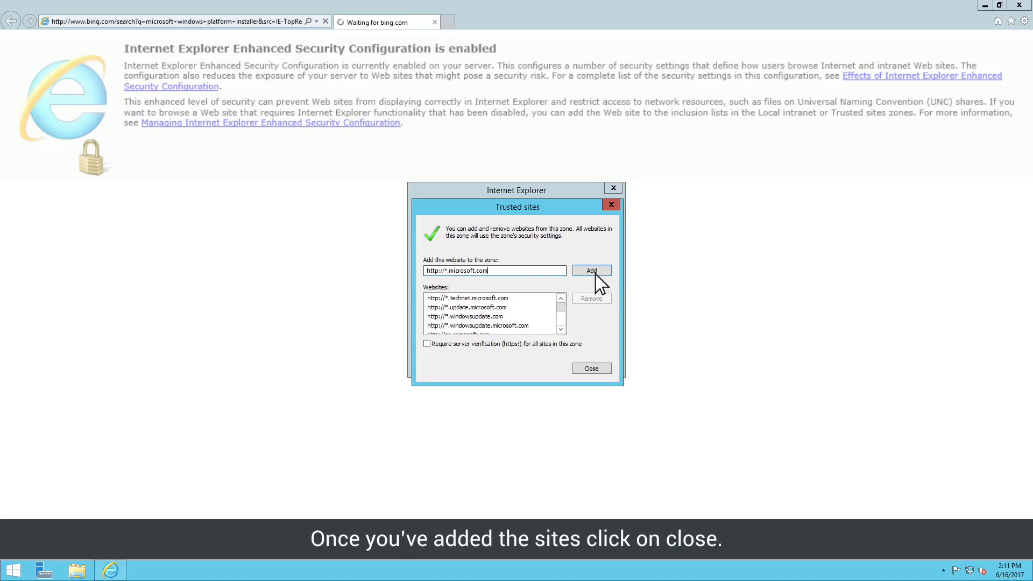
{"action": "left_click", "coordinate": [590, 368]}
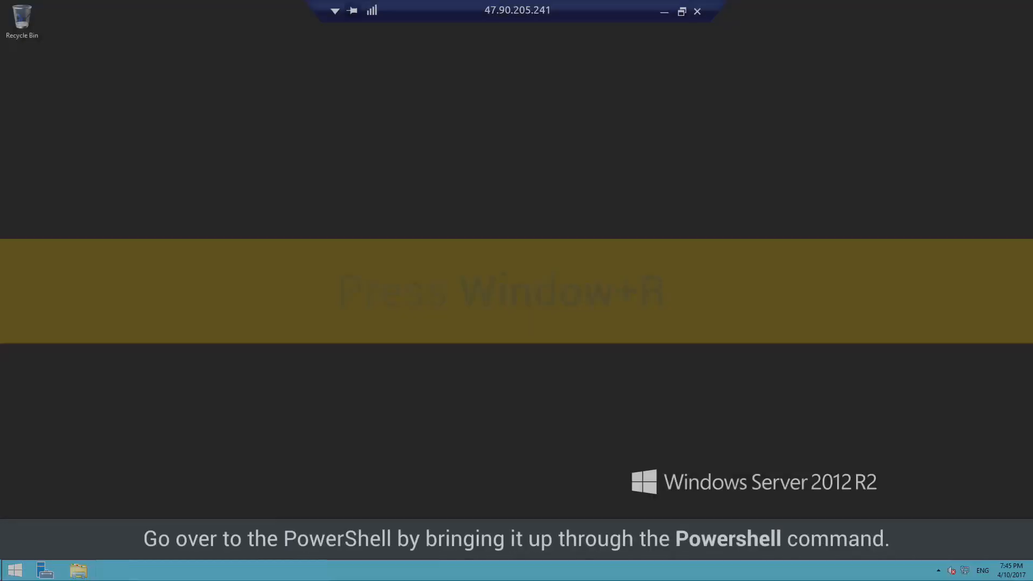
Step: Launch Windows PowerShell with the powershell command from the Run dialog, and open Server Manager
{"action": "key", "text": "super+r"}
{"action": "type", "text": "powershell"}
{"action": "left_click", "coordinate": [93, 501]}
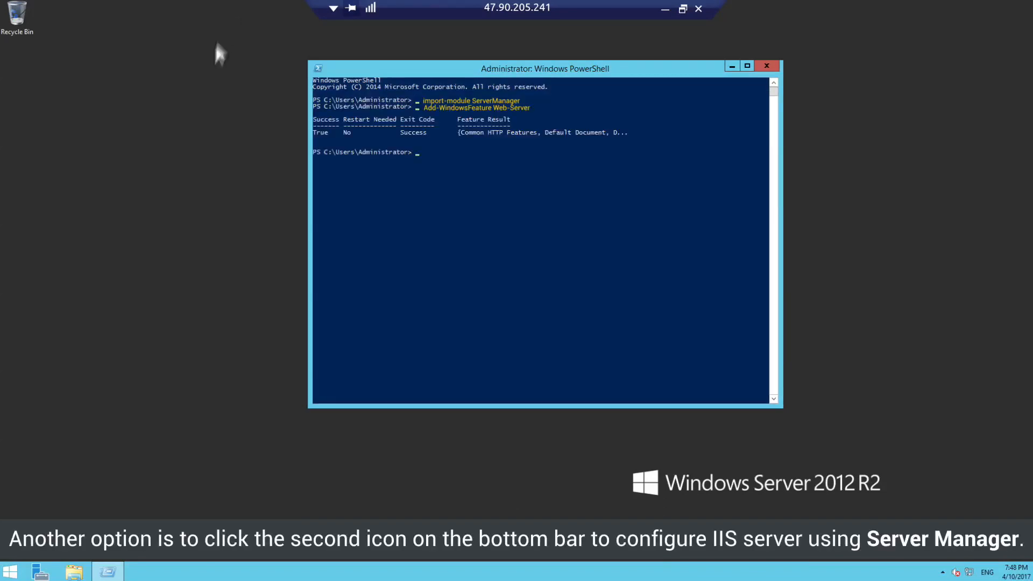
{"action": "left_click", "coordinate": [43, 571]}
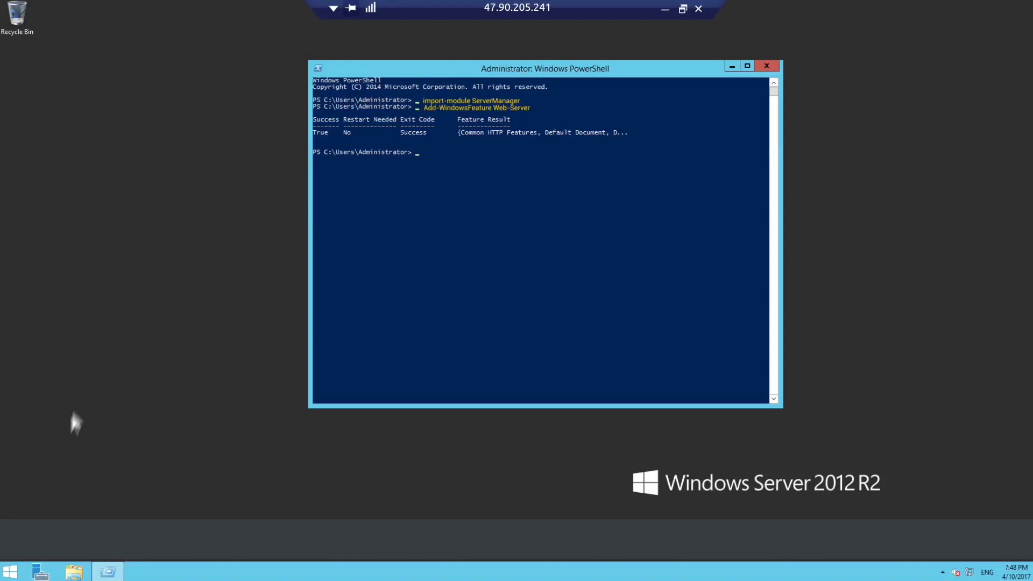
{"action": "left_click", "coordinate": [11, 571]}
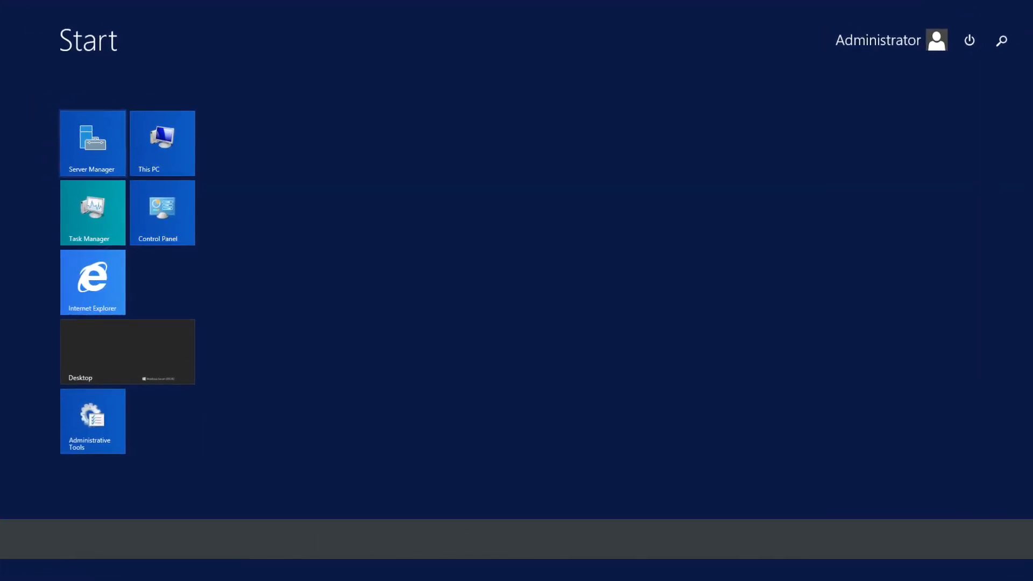
{"action": "left_click", "coordinate": [110, 285]}
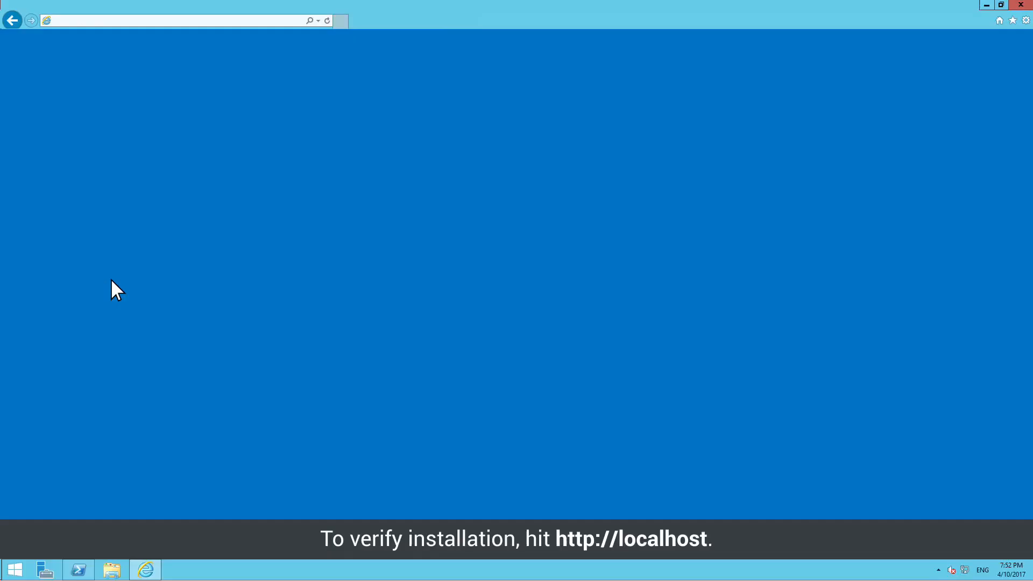
{"action": "type", "text": "http://localhost"}
{"action": "key", "text": "Return"}
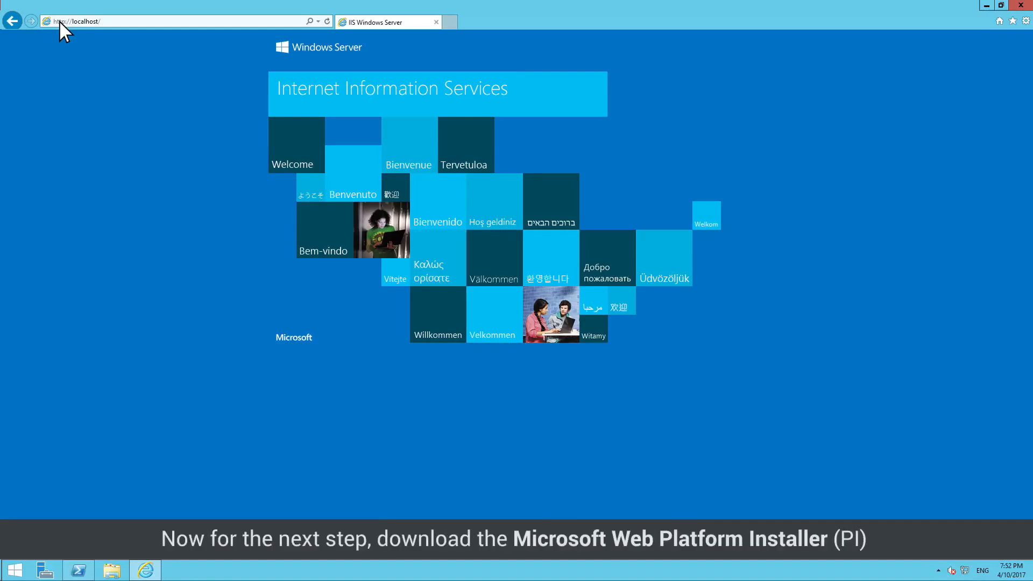
{"action": "left_click", "coordinate": [446, 21]}
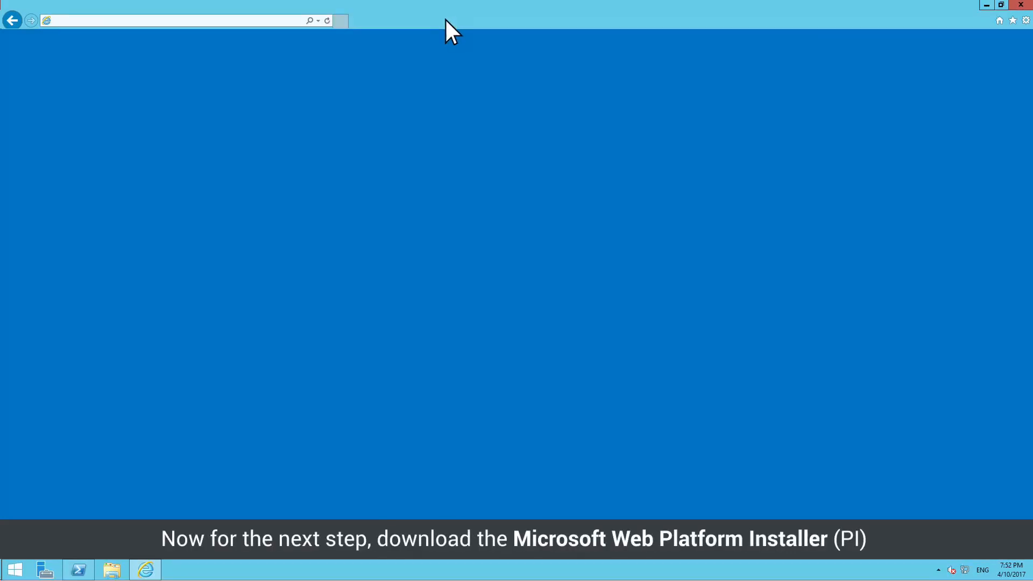
{"action": "type", "text": "http://www.microsoft.com/web/downloads/platform.aspx"}
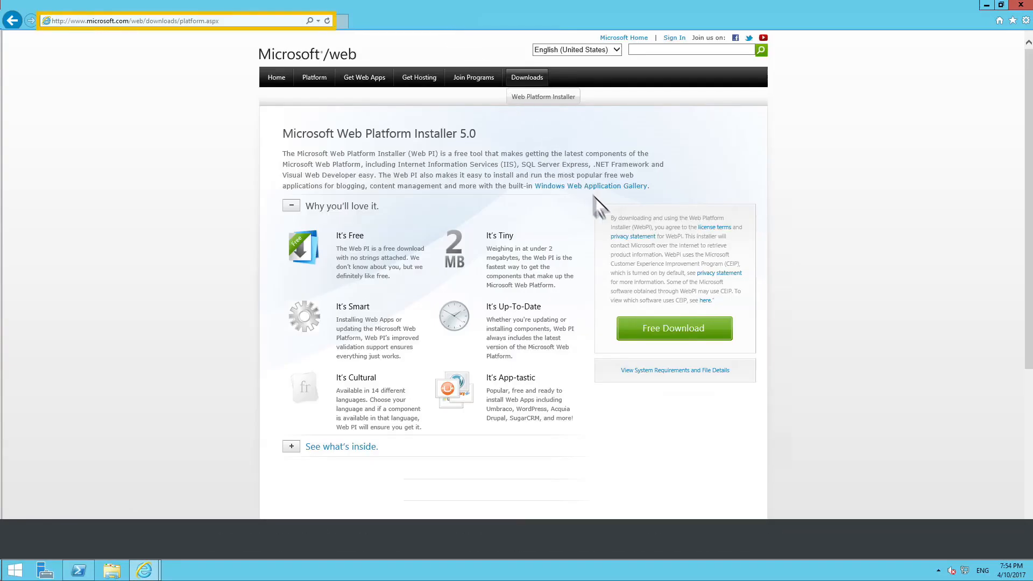
{"action": "left_click", "coordinate": [708, 332]}
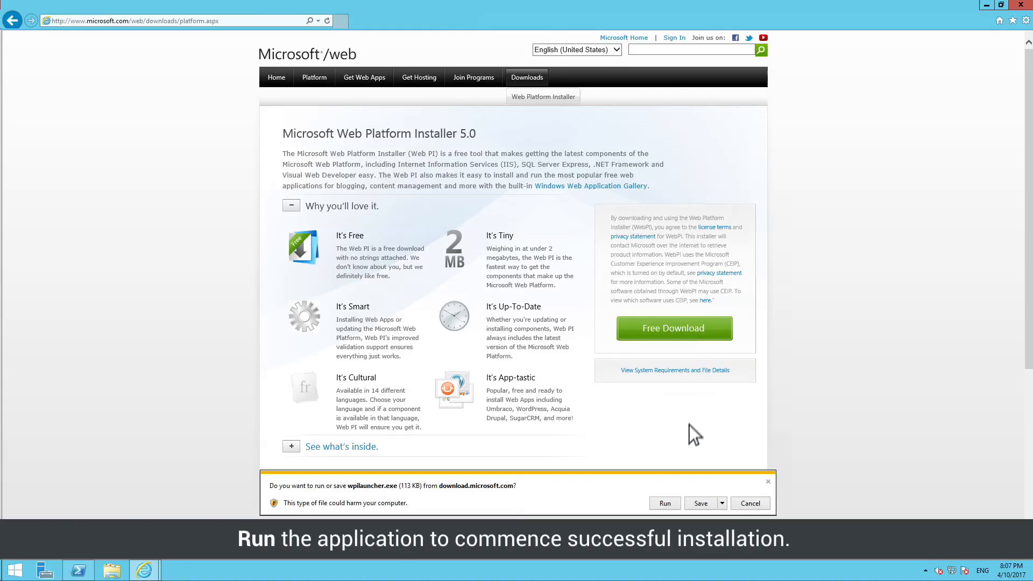
{"action": "left_click", "coordinate": [667, 503]}
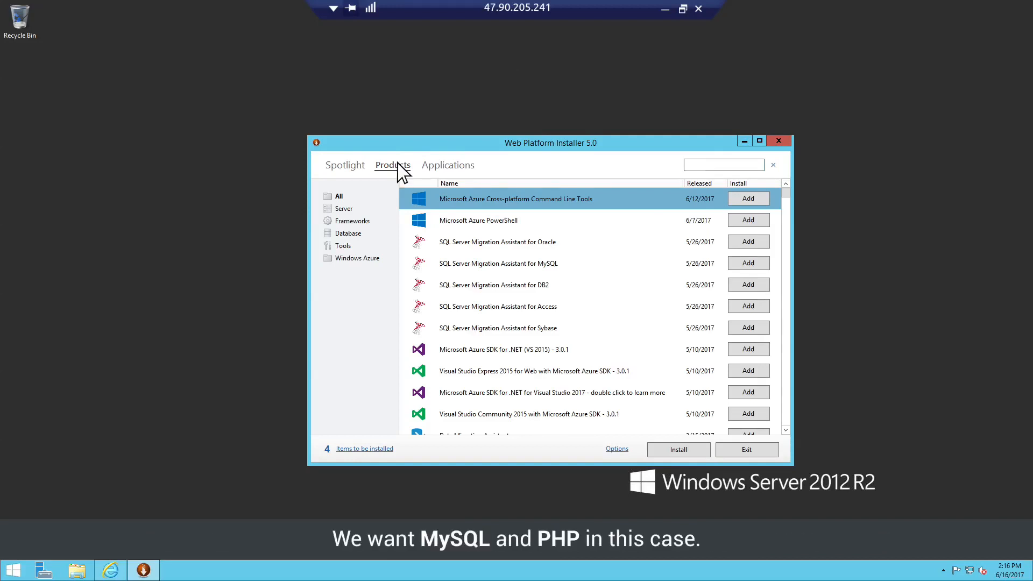
Step: Search the Web Platform Installer for php, add PHP 5.6.31, and install it, accepting the license terms
{"action": "type", "text": "php"}
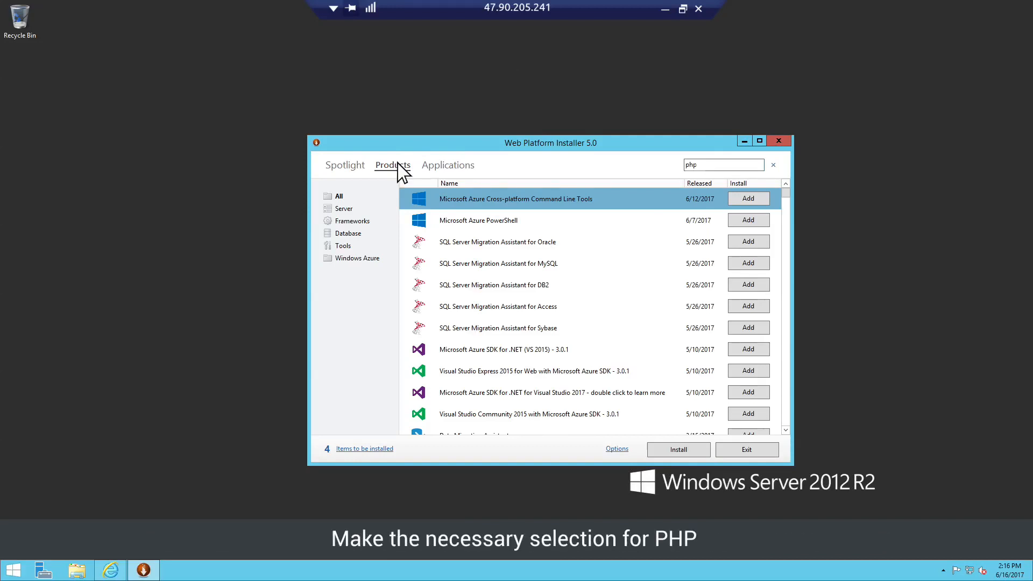
{"action": "key", "text": "Return"}
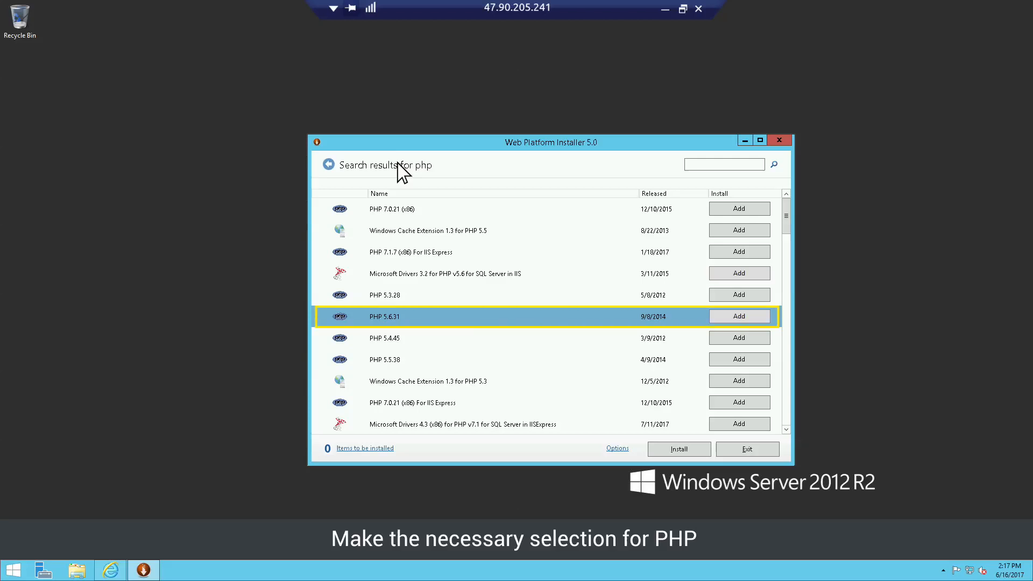
{"action": "left_click", "coordinate": [745, 317]}
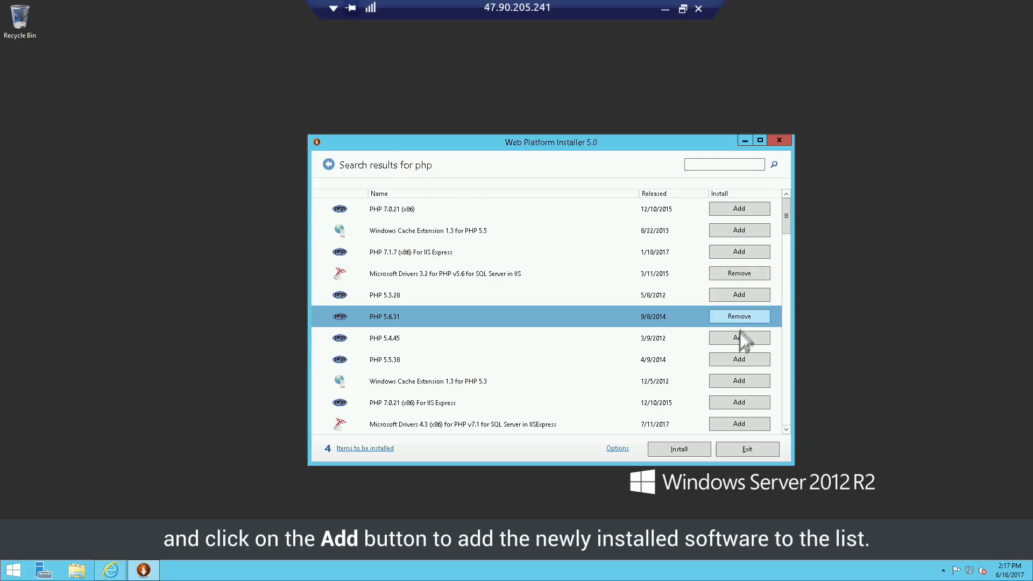
{"action": "left_click", "coordinate": [680, 450]}
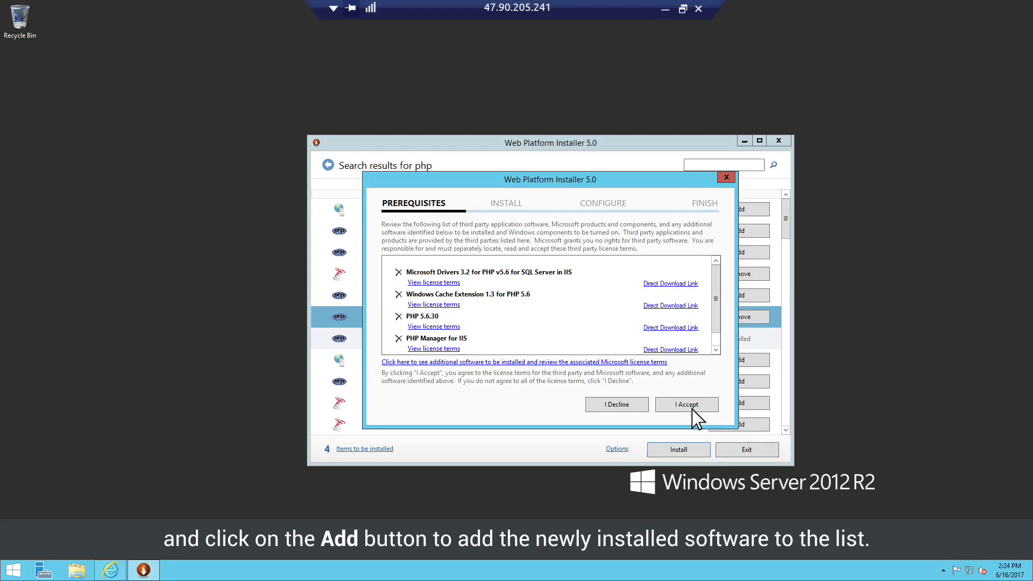
{"action": "left_click", "coordinate": [692, 409]}
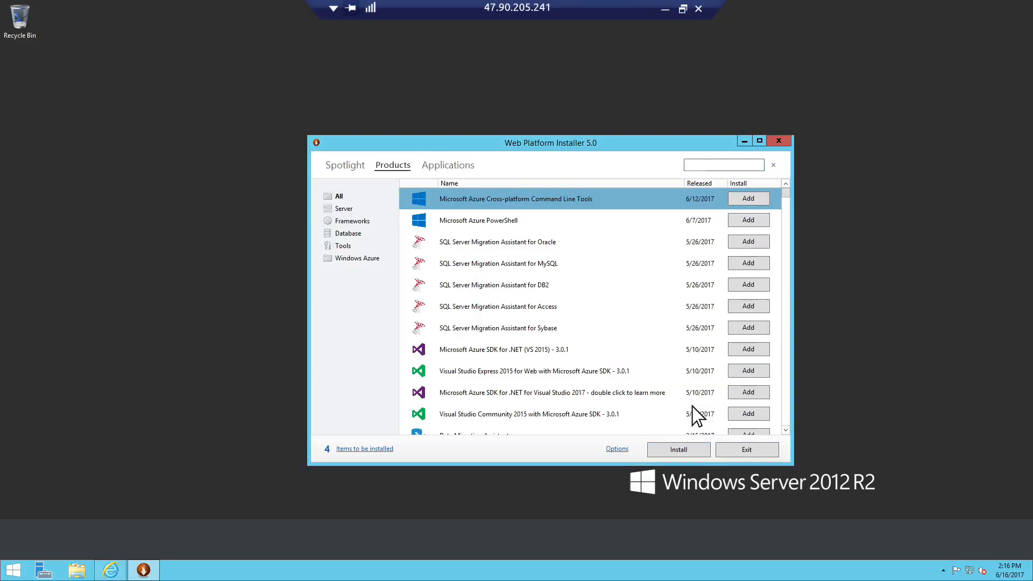
Step: Search the Web Platform Installer for mysql, add MySQL Windows 5.5, and start its installation
{"action": "type", "text": "mysql"}
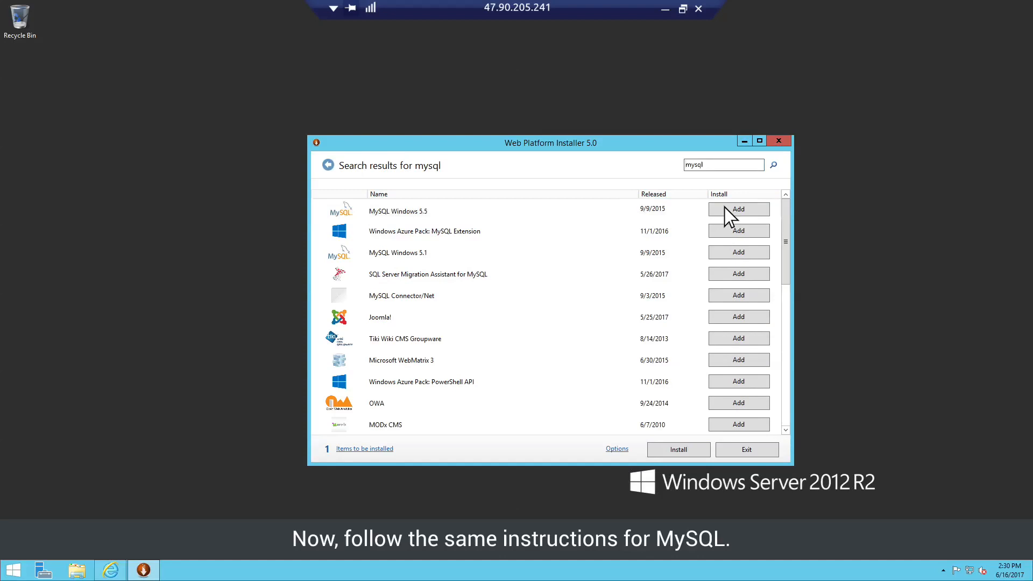
{"action": "left_click", "coordinate": [724, 208]}
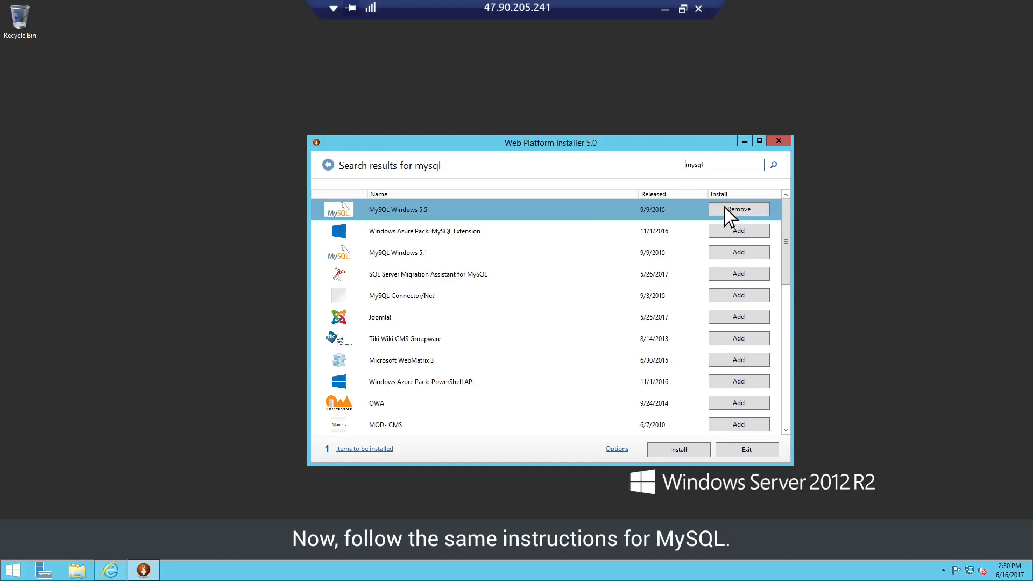
{"action": "left_click", "coordinate": [691, 451]}
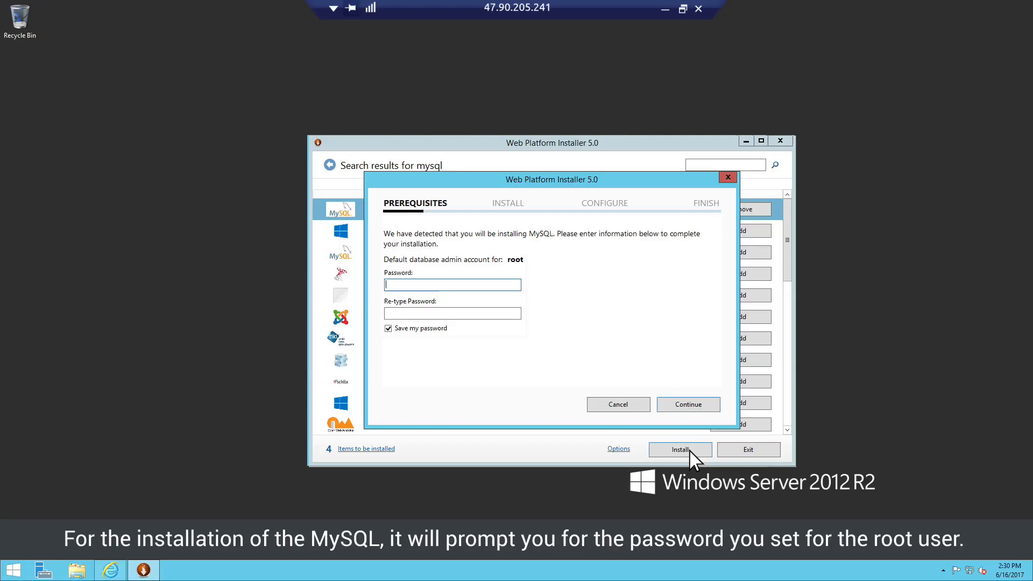
Step: Enter and repeat the password for the MySQL root account, then accept the license terms to begin installing
{"action": "type", "text": "*********"}
{"action": "key", "text": "Tab"}
{"action": "type", "text": "**"}
{"action": "left_click", "coordinate": [689, 404]}
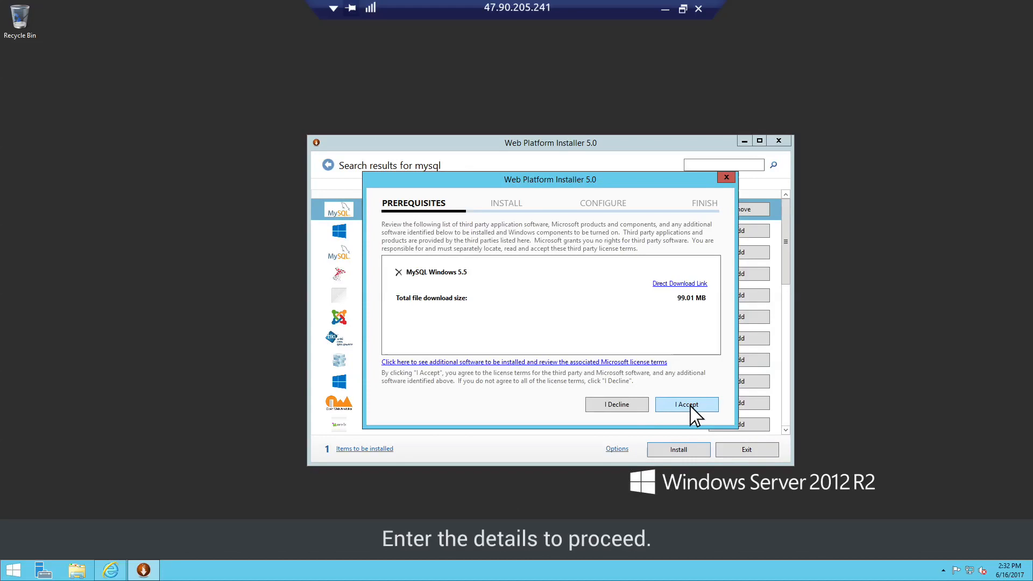
{"action": "left_click", "coordinate": [687, 404]}
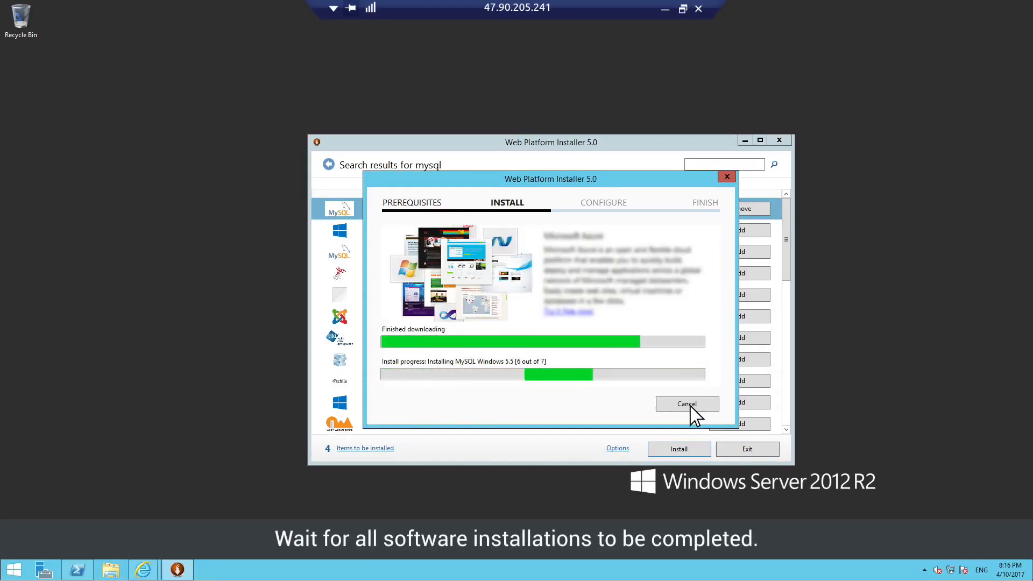
{"action": "left_click", "coordinate": [688, 404]}
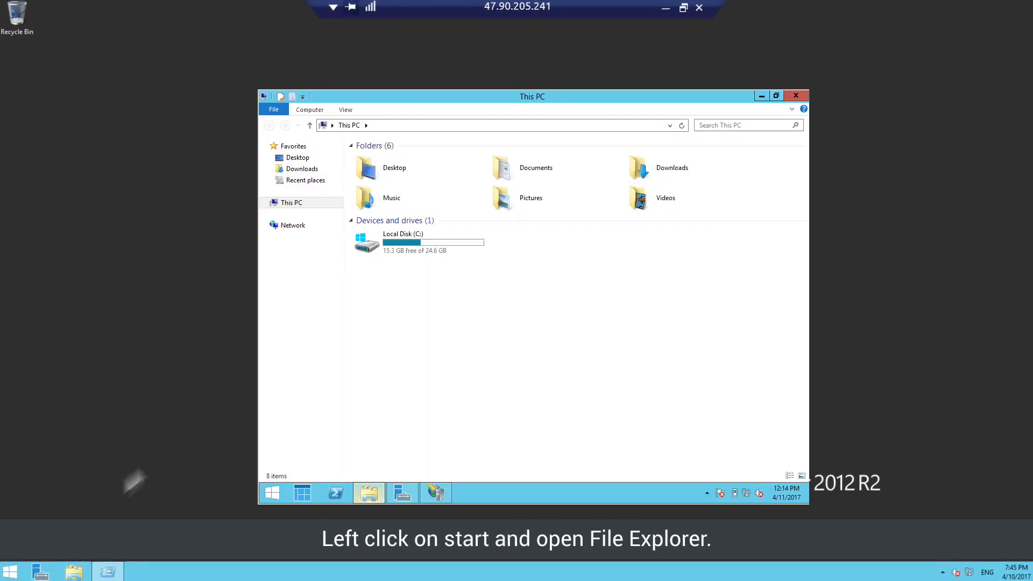
Step: Open the C:\inetpub\wwwroot folder in File Explorer and turn on the display of file name extensions
{"action": "double_click", "coordinate": [422, 234]}
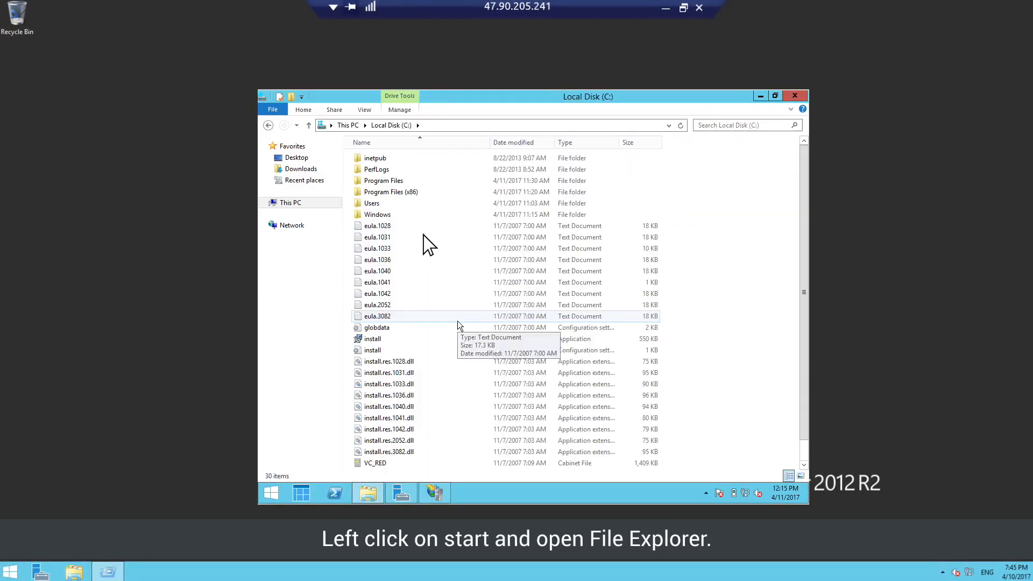
{"action": "double_click", "coordinate": [386, 159]}
{"action": "double_click", "coordinate": [391, 203]}
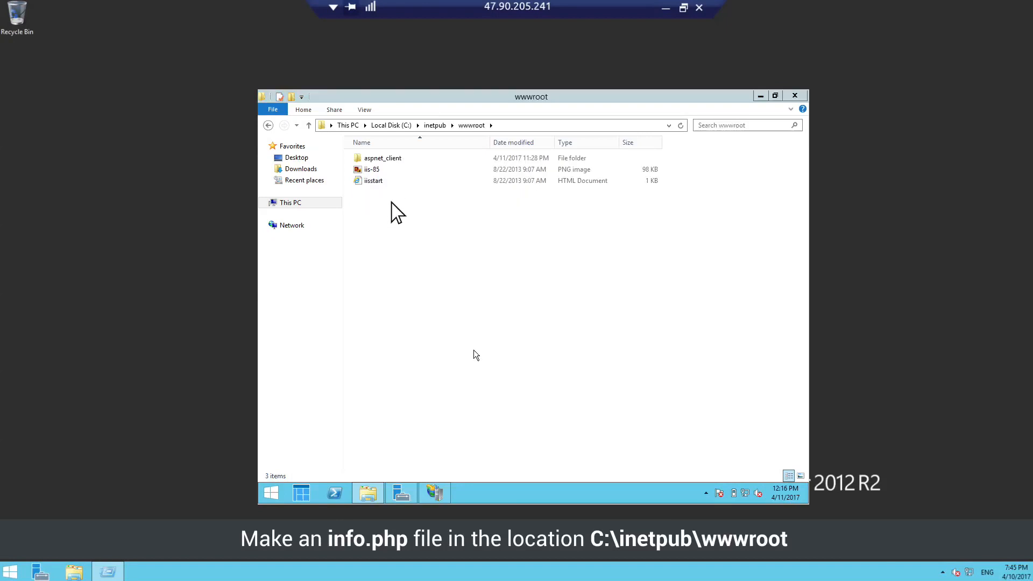
{"action": "left_click", "coordinate": [364, 109]}
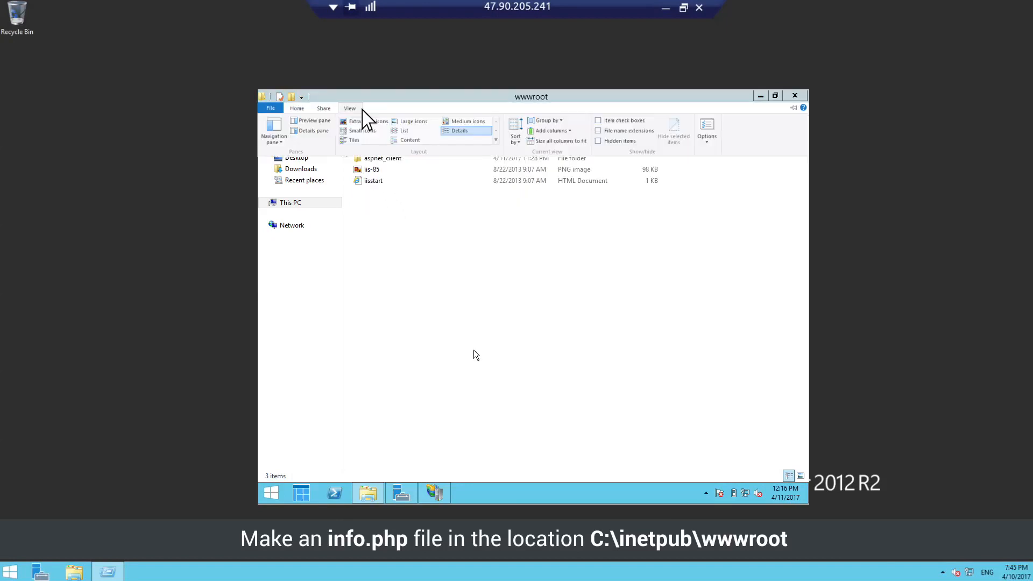
{"action": "left_click", "coordinate": [597, 130]}
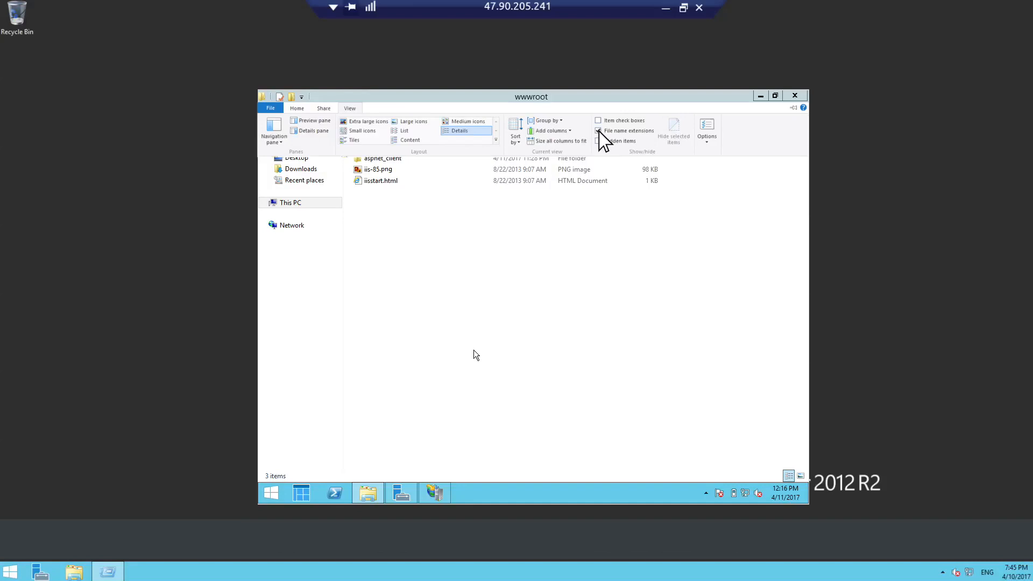
Step: Create info.php in the wwwroot folder containing <?php phpinfo(); ?>, save it, and close Notepad
{"action": "right_click", "coordinate": [529, 267]}
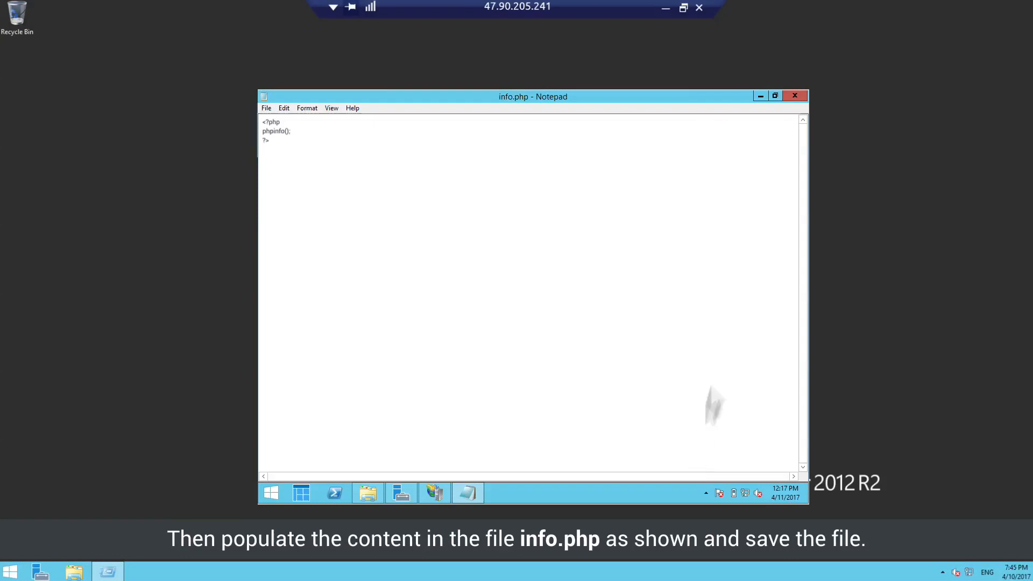
{"action": "left_click", "coordinate": [793, 92]}
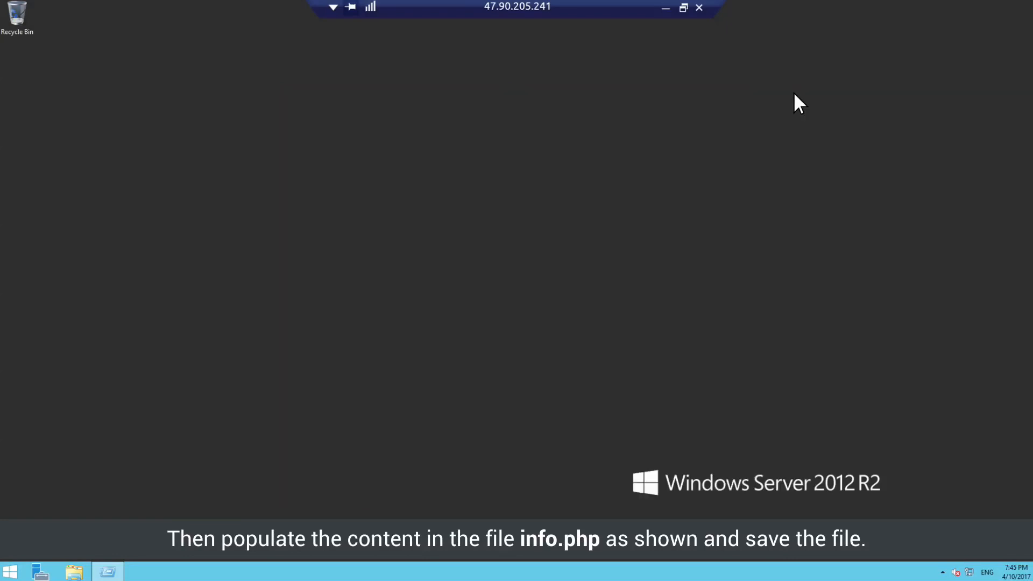
Step: Search the Start screen for IIS Manager
{"action": "left_click", "coordinate": [9, 570]}
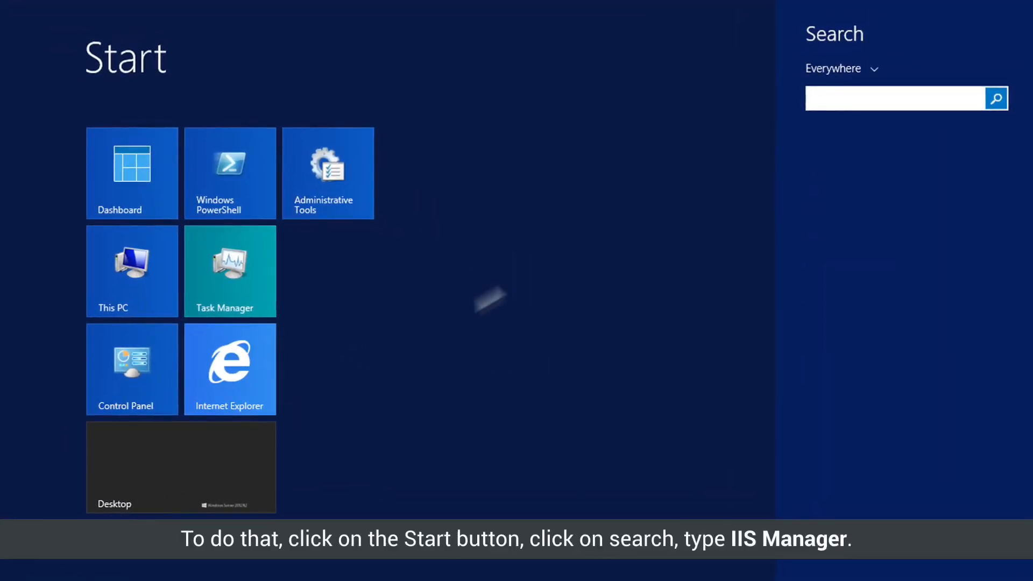
{"action": "type", "text": "IIS Manage"}
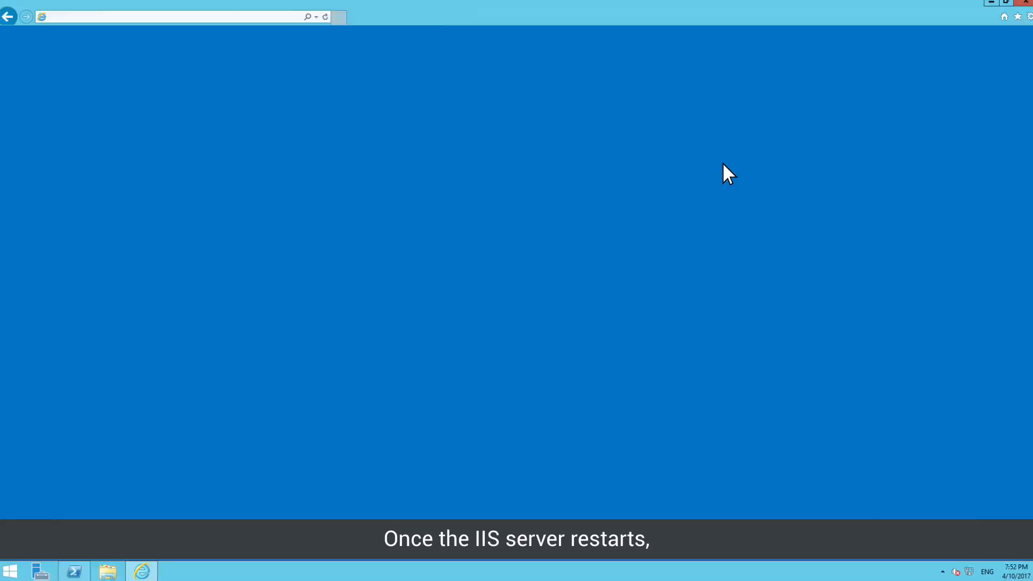
{"action": "left_click", "coordinate": [54, 17]}
{"action": "type", "text": "http://localhost/info.php"}
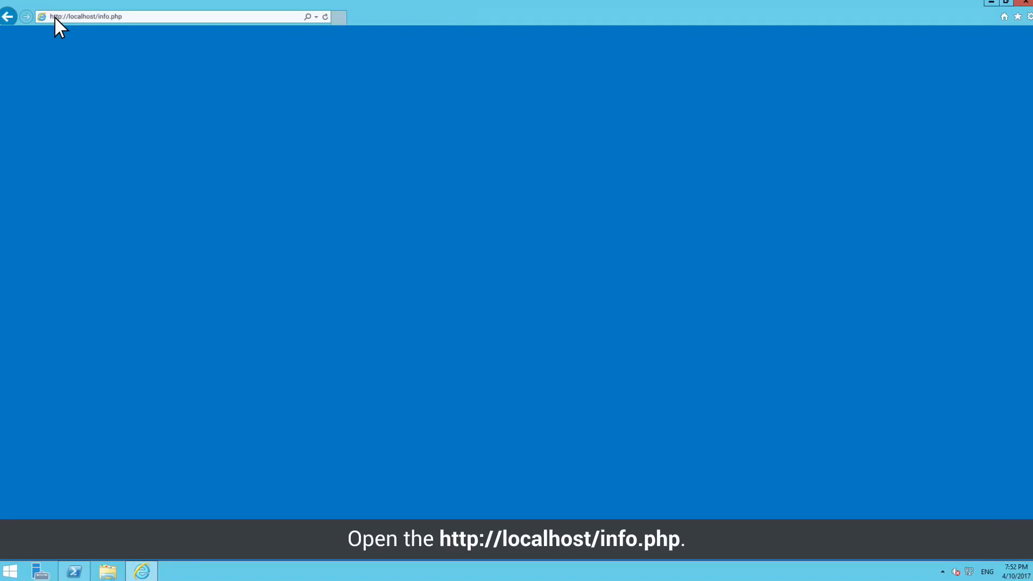
{"action": "key", "text": "Return"}
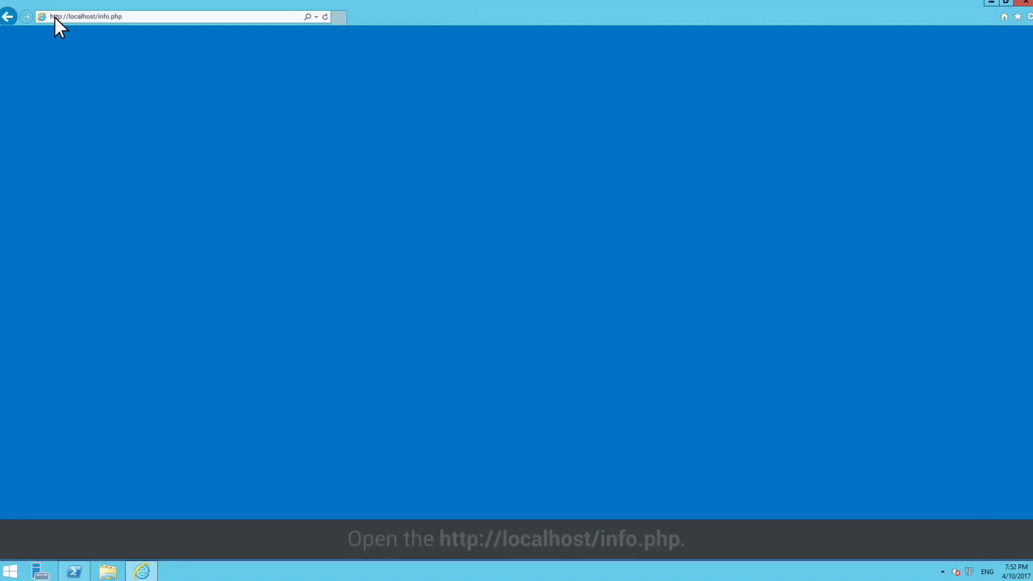